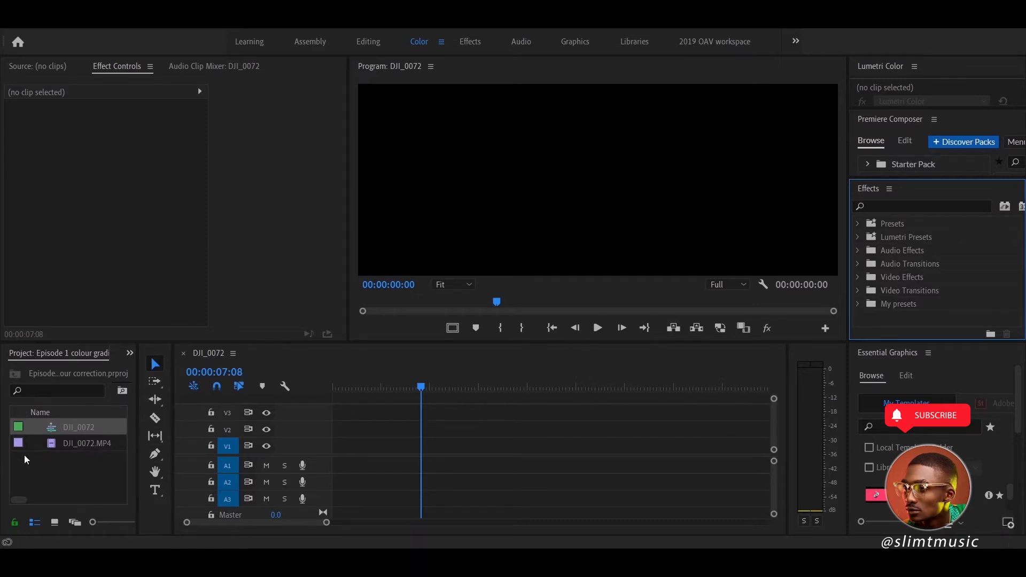
Open DJI_0072.MP4 from the project in the source monitor and scrub through it to preview the footage.
double_click(77, 451)
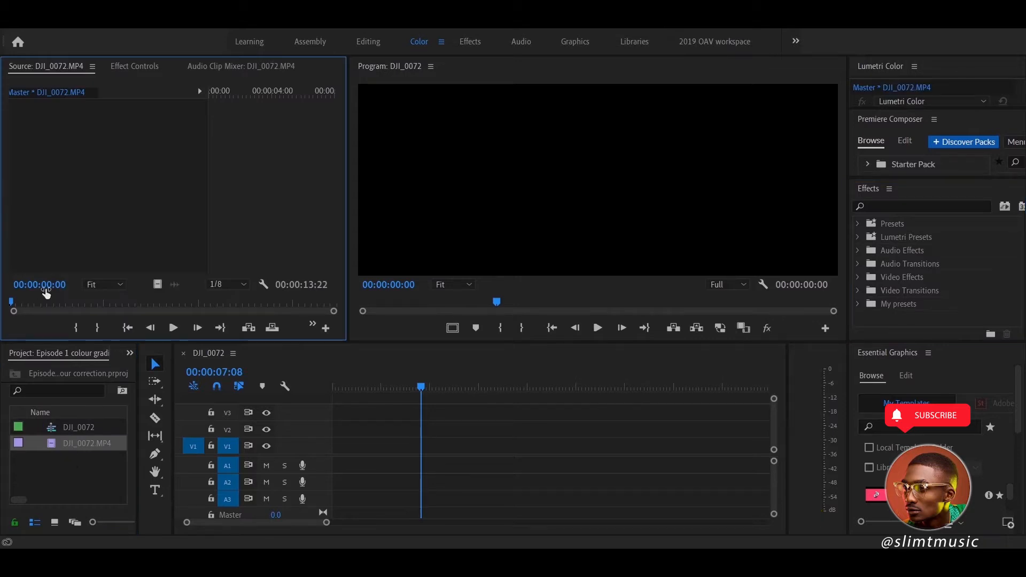
drag(67, 296, 81, 326)
click(77, 485)
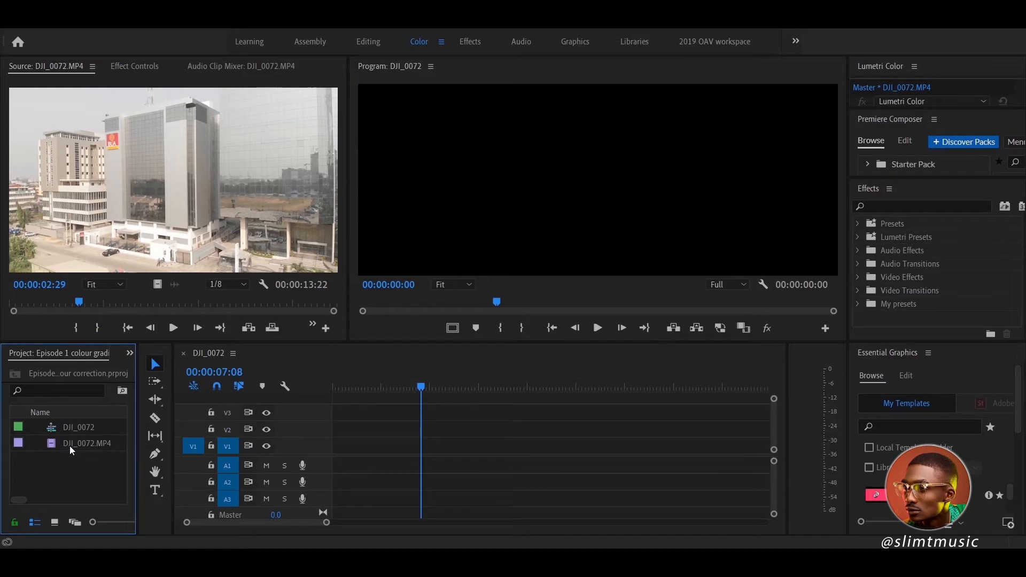
Place DJI_0072.MP4 at the start of video track V1 and play its opening seconds in the sequence.
drag(59, 444, 314, 448)
drag(415, 378, 344, 395)
key(space)
key(space)
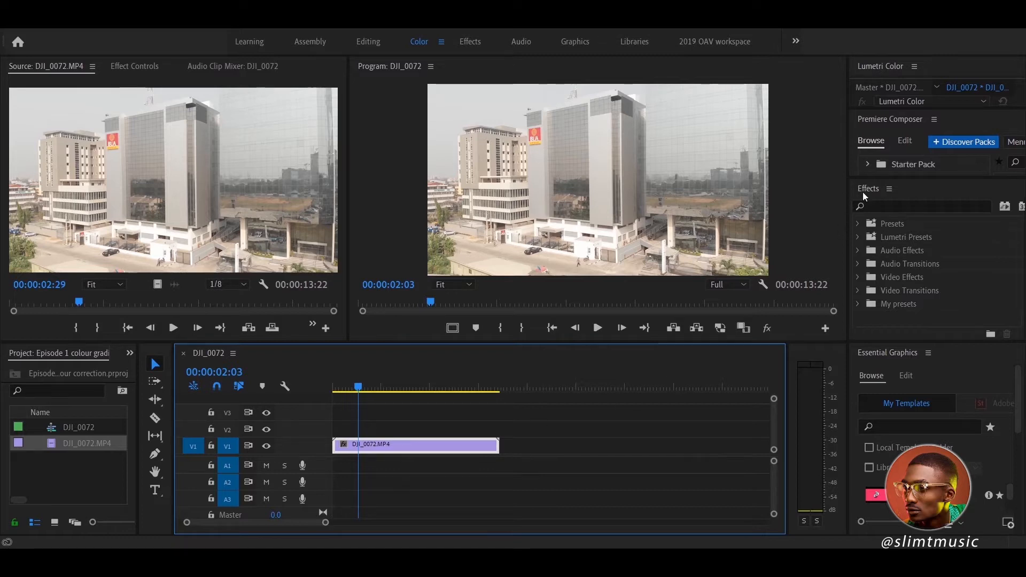
Find the Lumetri Color effect and apply it to the DJI_0072.MP4 clip on V1.
click(900, 206)
text(lu)
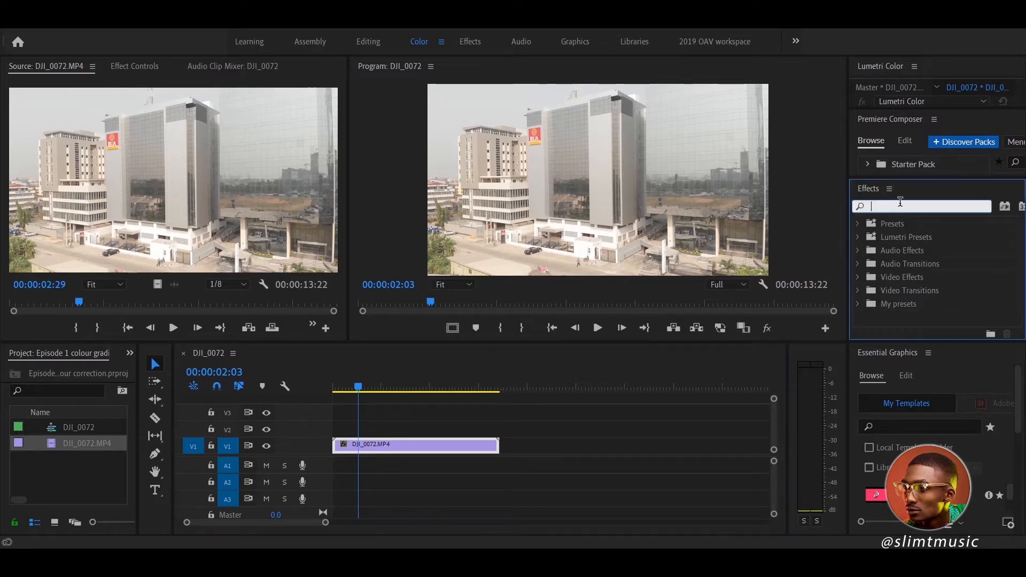
text(metri )
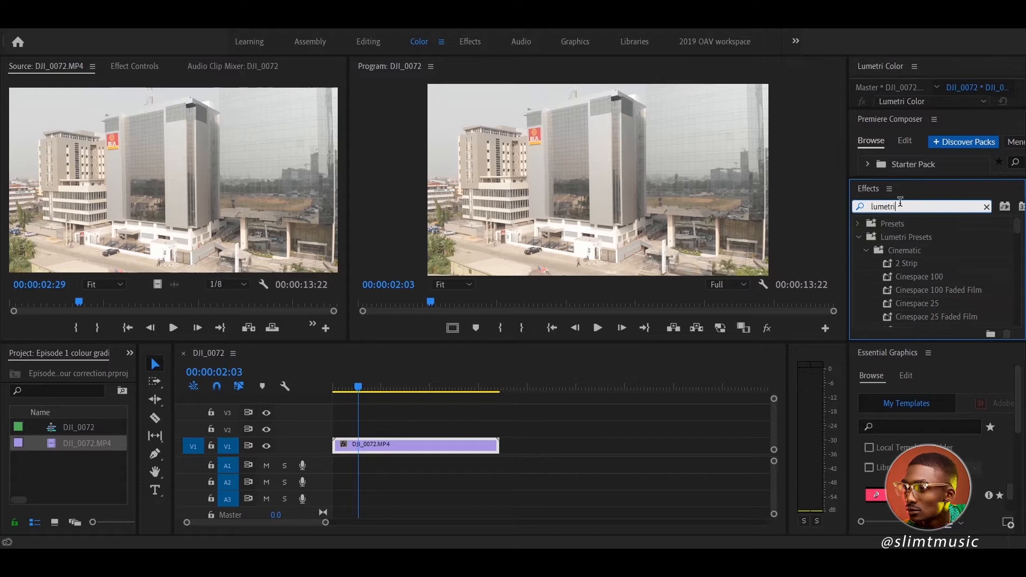
text(color)
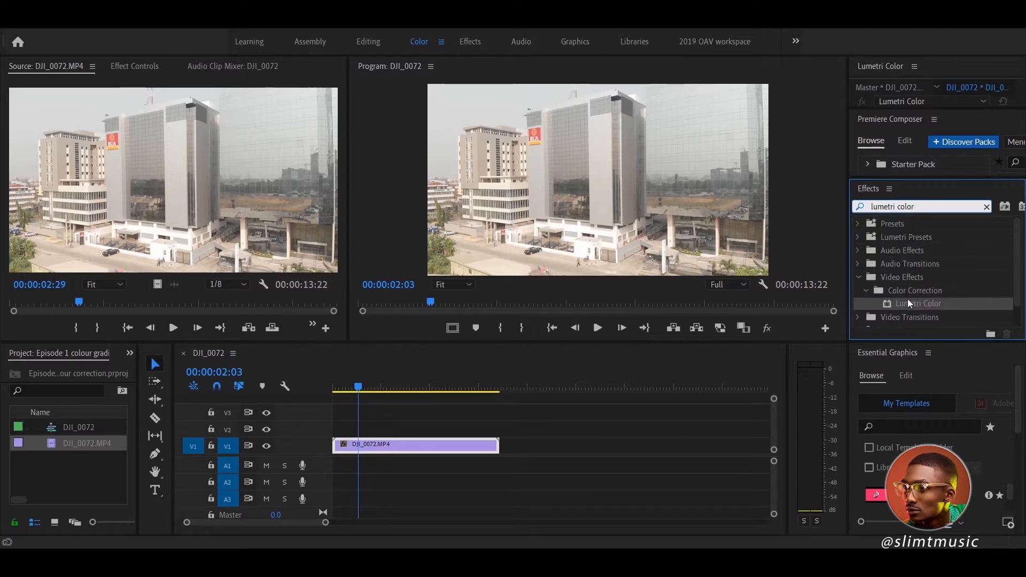
drag(907, 300, 430, 453)
click(587, 465)
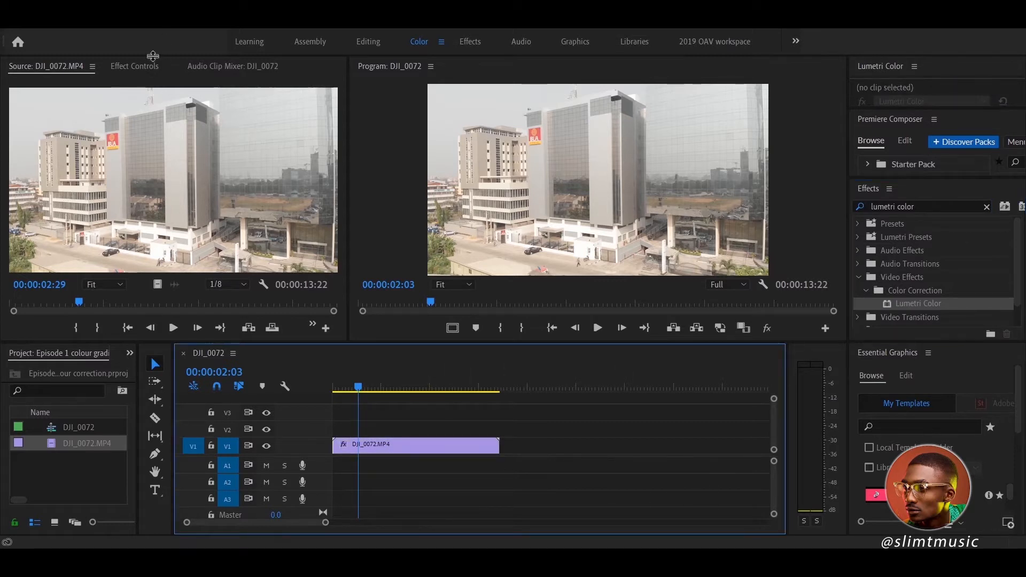
In the clip's Lumetri Color Basic Correction, set exposure to -0.1, contrast to 102, highlights to -20, shadows to 20 and blacks to 34.
click(126, 68)
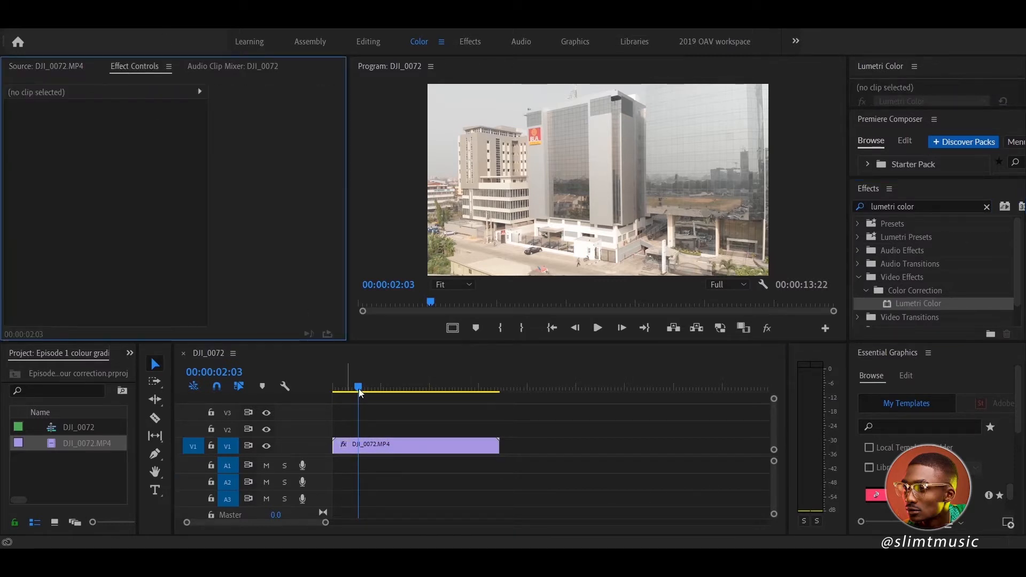
click(399, 450)
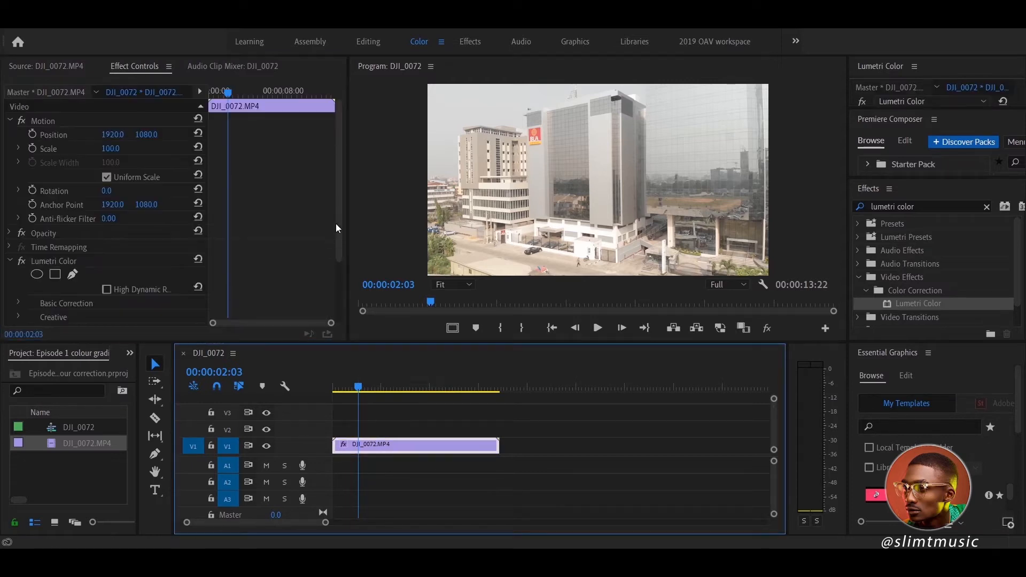
drag(338, 210, 335, 290)
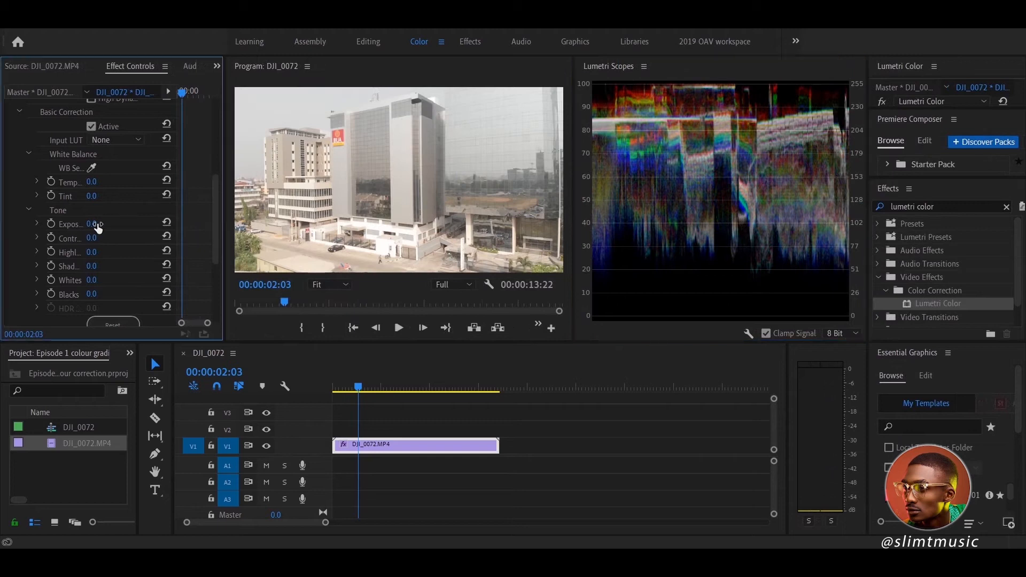
drag(93, 224, 105, 225)
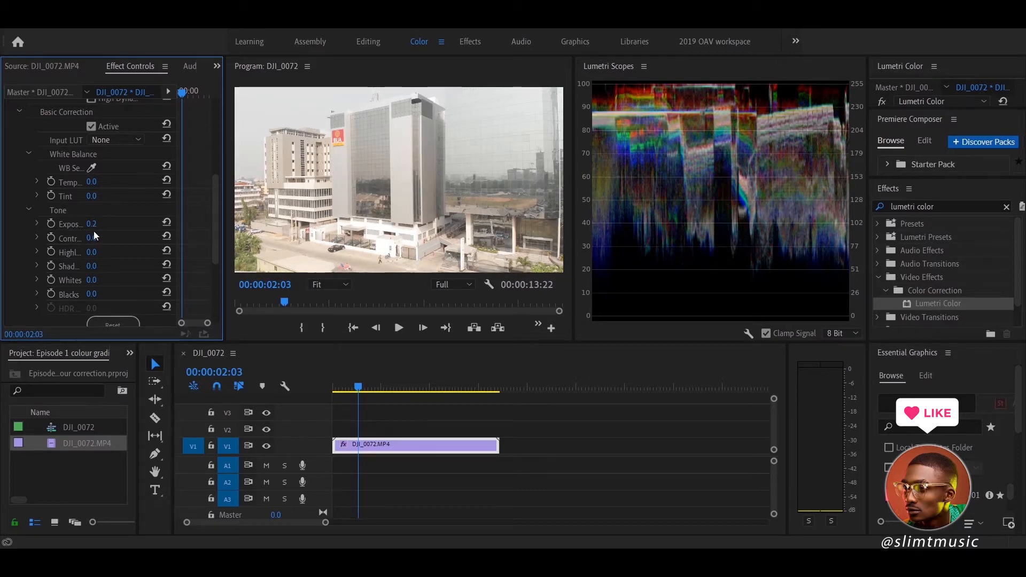
drag(93, 236, 144, 243)
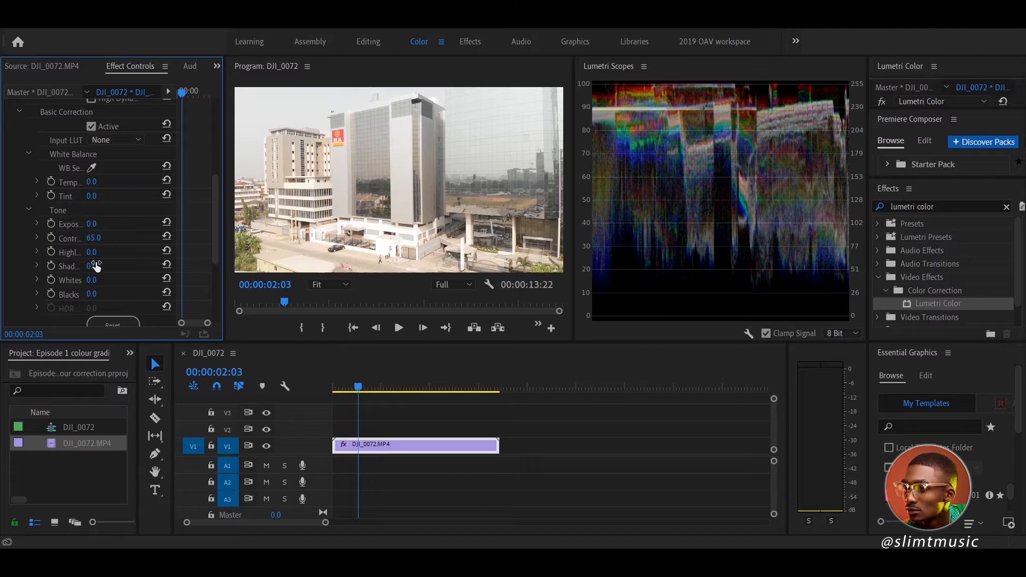
drag(96, 293, 129, 298)
drag(90, 267, 111, 274)
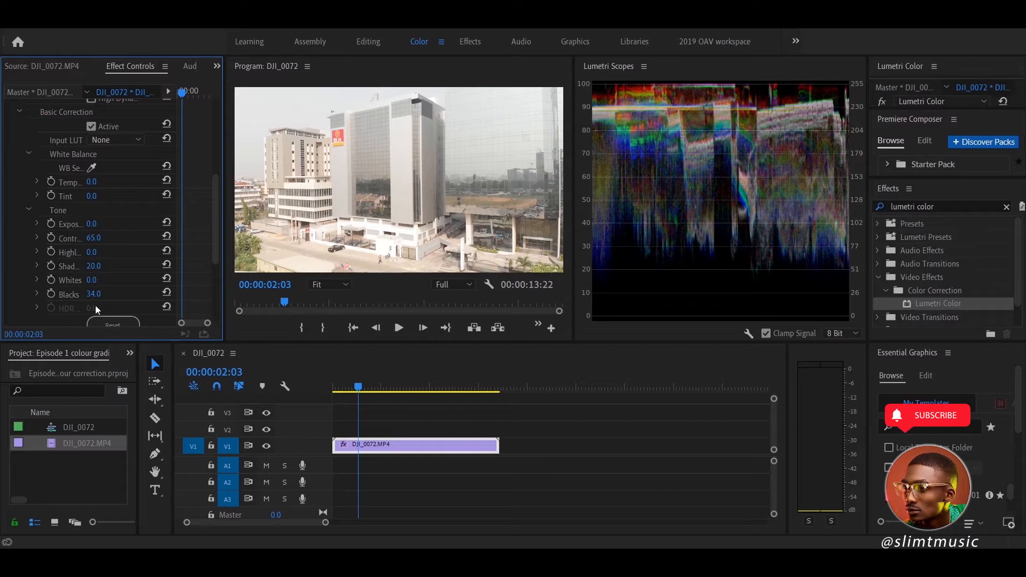
drag(90, 255, 119, 244)
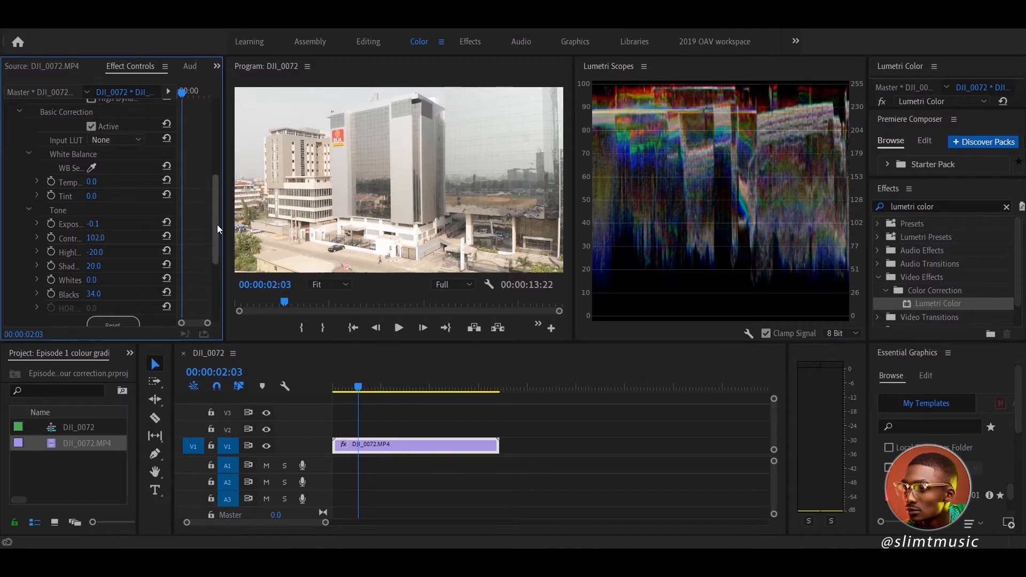
Switch the Lumetri Color effect off and back on to compare the footage with and without the correction.
drag(216, 221, 221, 180)
click(22, 176)
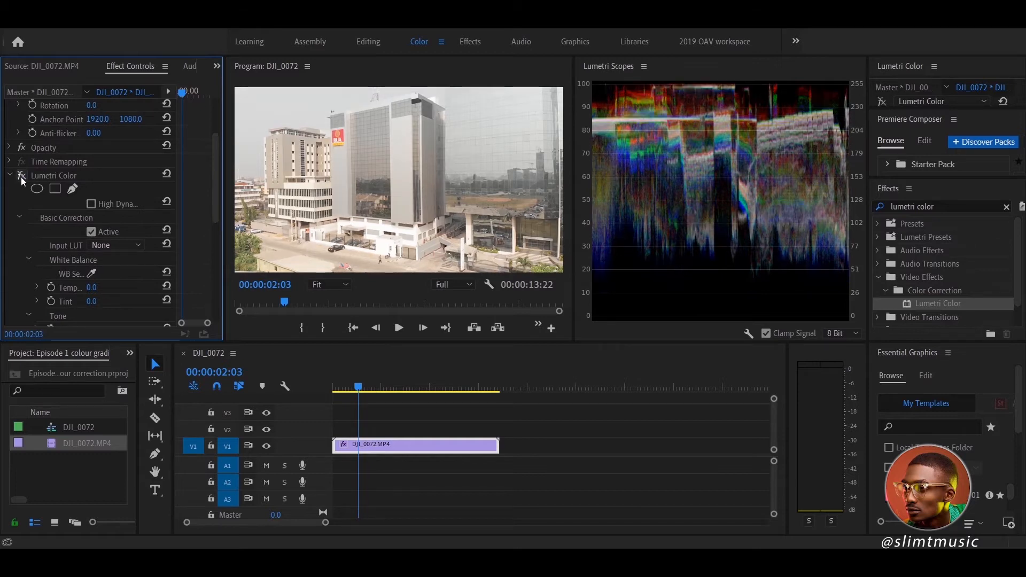
click(21, 175)
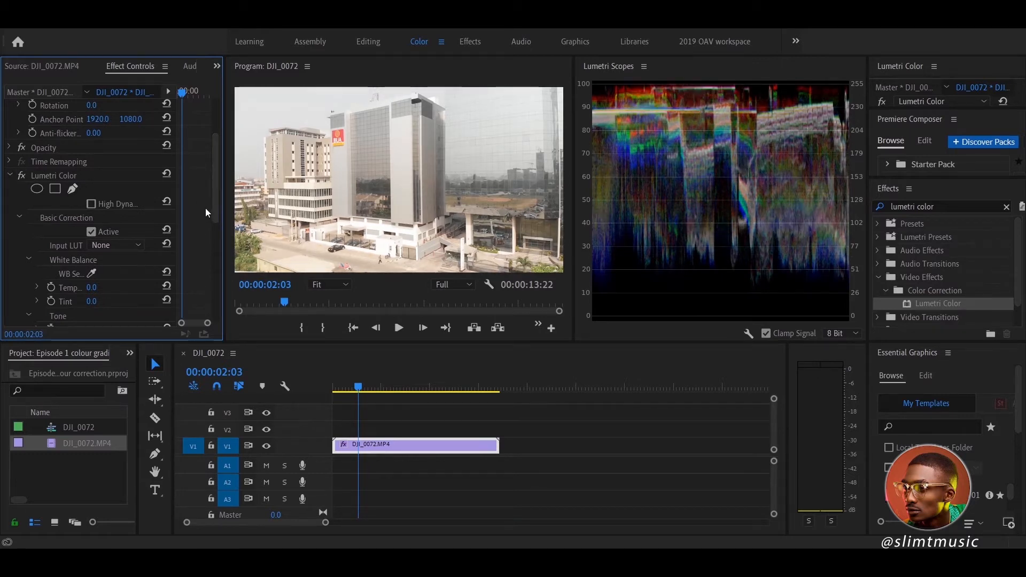
Refine the tone correction by setting exposure to -0.6, contrast to 108, highlights to 22 and blacks to -122.
drag(213, 199, 216, 249)
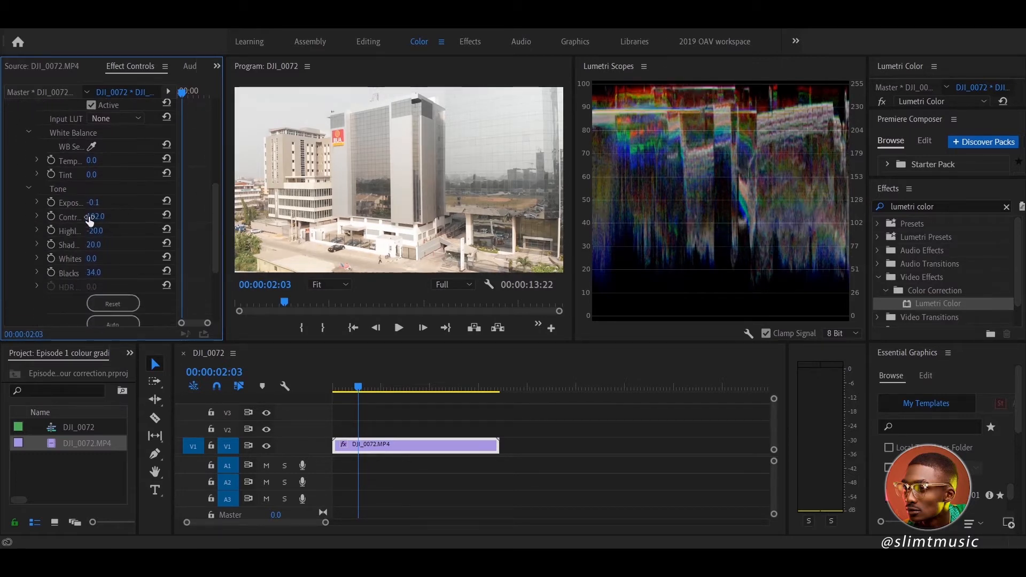
drag(95, 203, 106, 231)
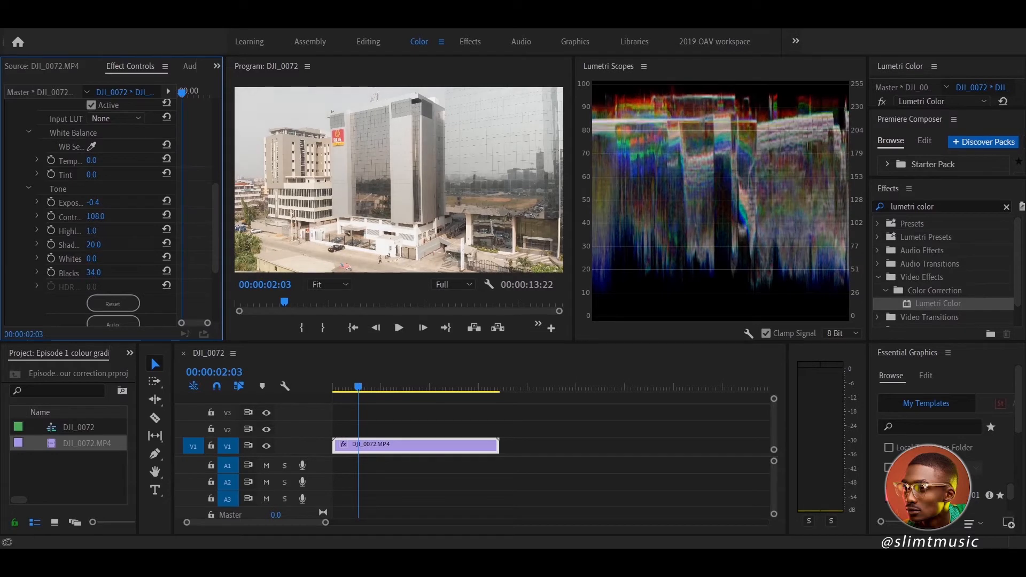
drag(94, 272, 93, 203)
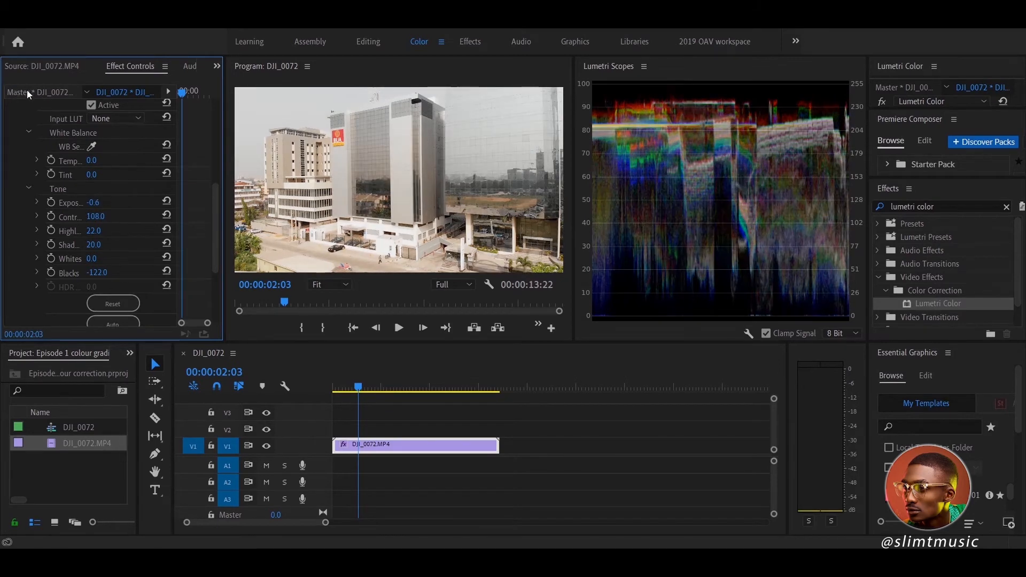
Toggle the Lumetri Color effect to compare the refined tone with the original footage, and widen the Effect Controls area.
scroll(213, 207, up, 5)
click(22, 166)
click(21, 166)
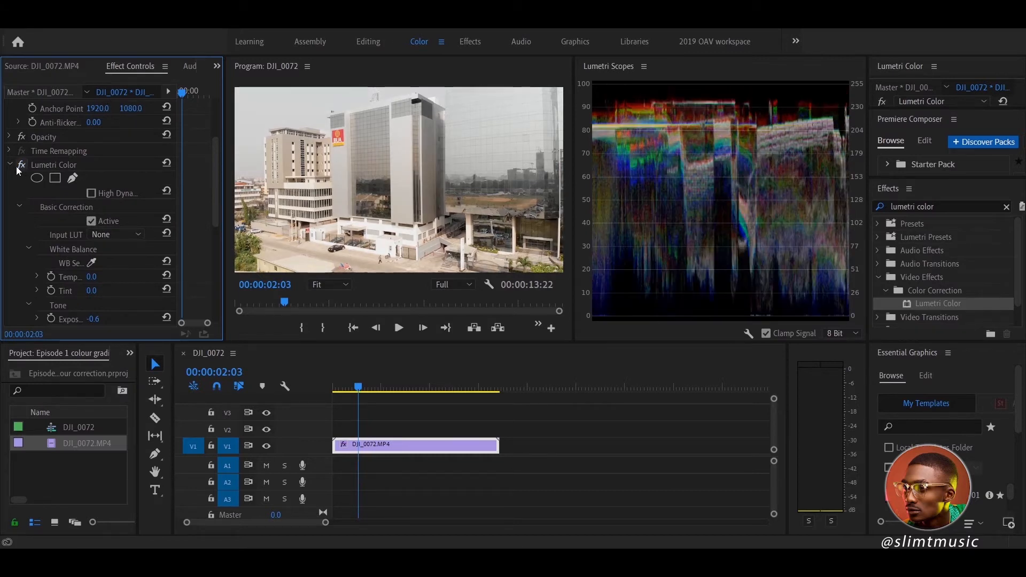
scroll(214, 207, down, 3)
scroll(210, 223, up, 4)
scroll(215, 203, down, 2)
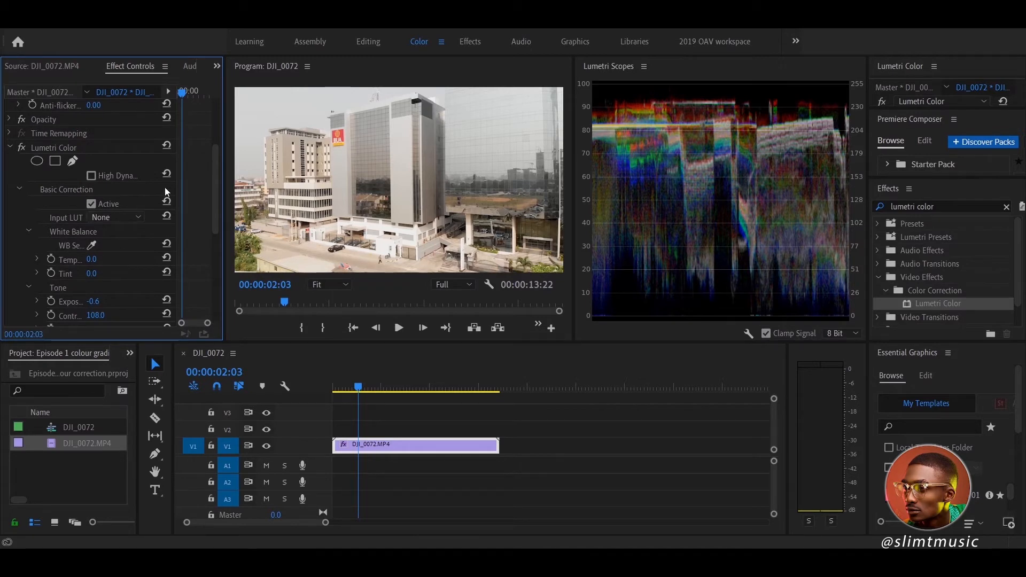
drag(223, 218, 283, 219)
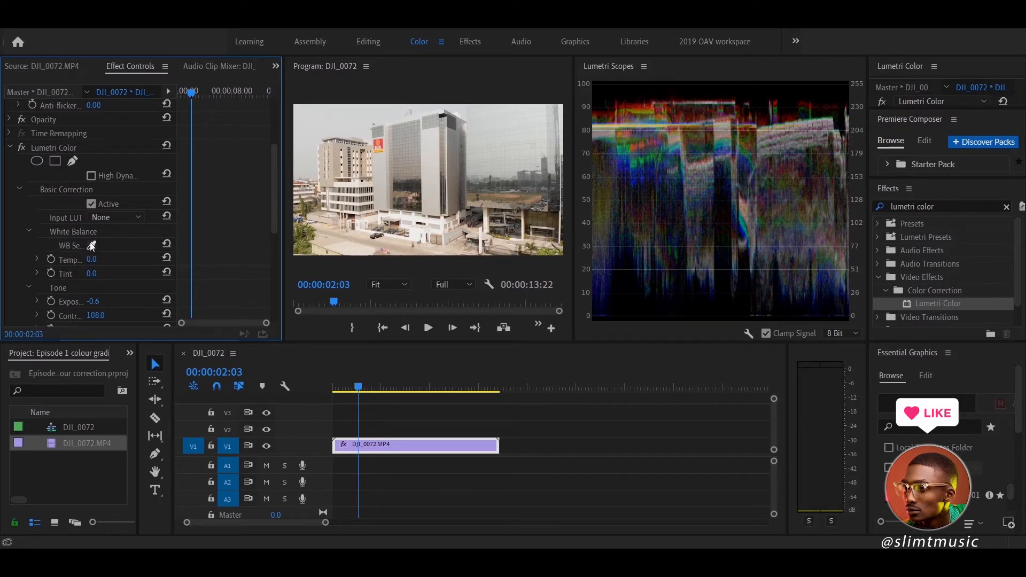
Try sampling the white base of the building with the white balance selector, and undo the sampled correction.
click(91, 246)
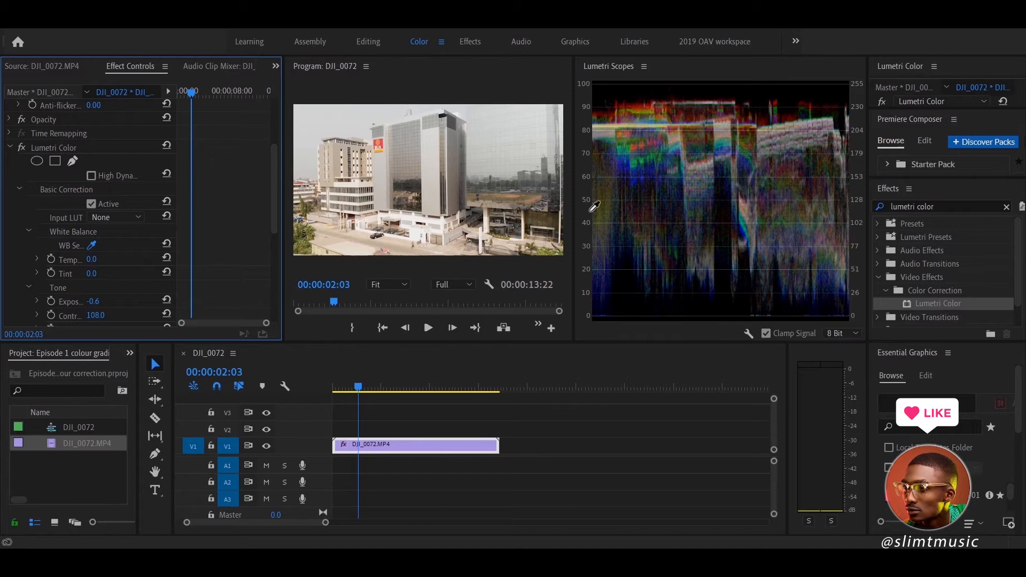
click(411, 217)
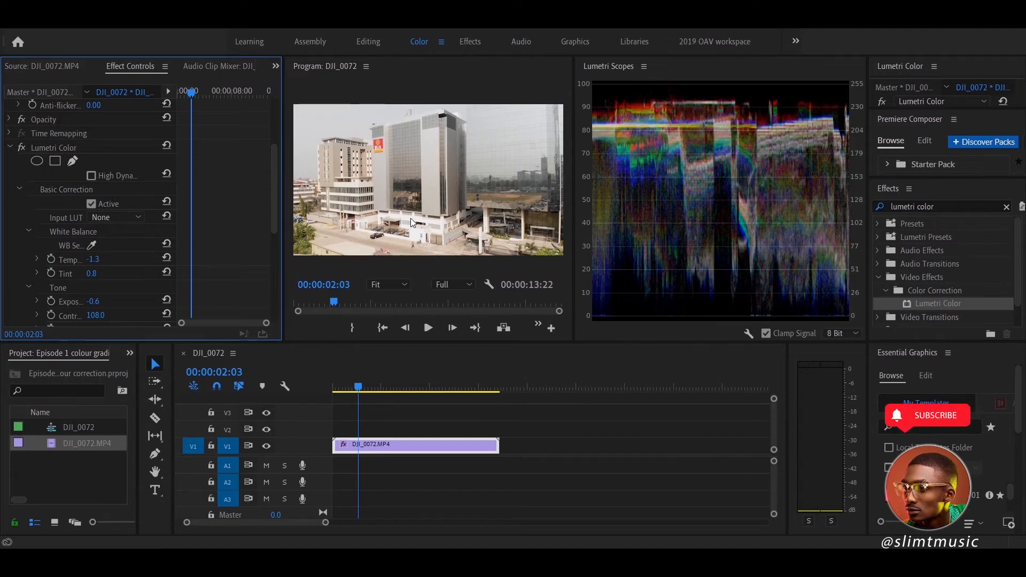
key(ctrl+z)
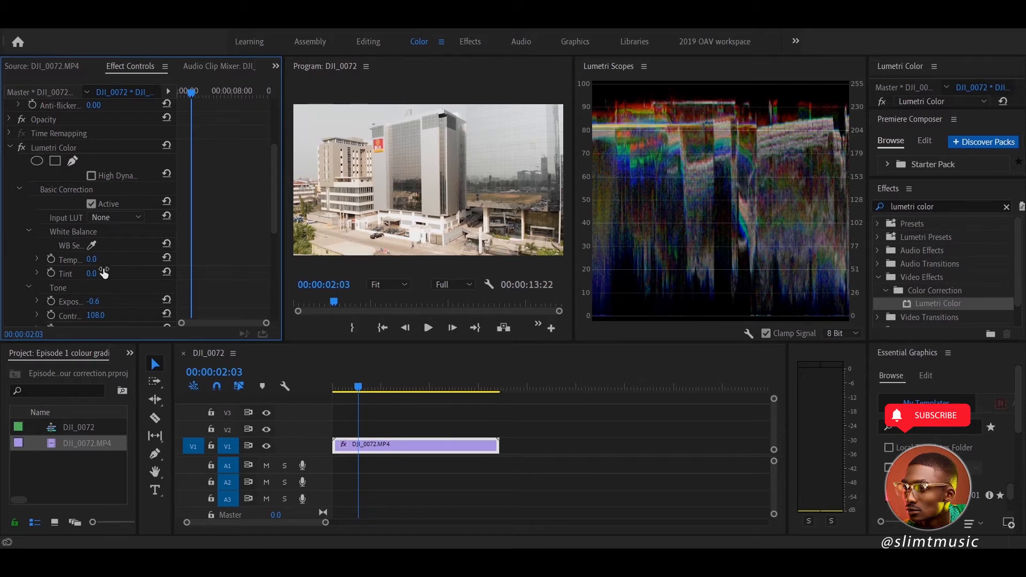
Set the white balance temperature to -4.0 and the tint to -2.0, and widen the Effect Controls area further.
drag(93, 260, 105, 261)
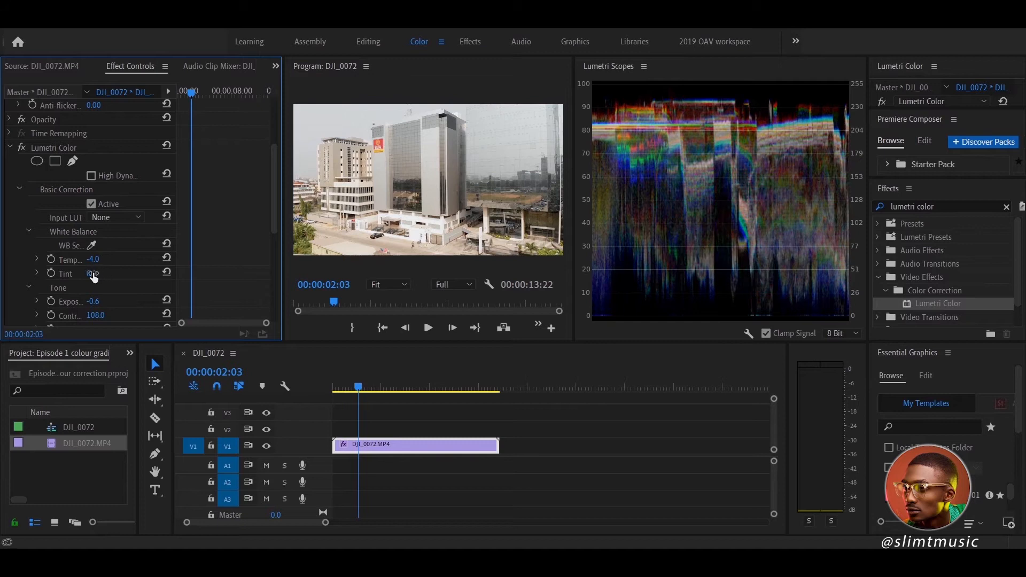
mouse_move(91, 274)
mouse_down()
mouse_move(105, 273)
mouse_move(88, 273)
mouse_up()
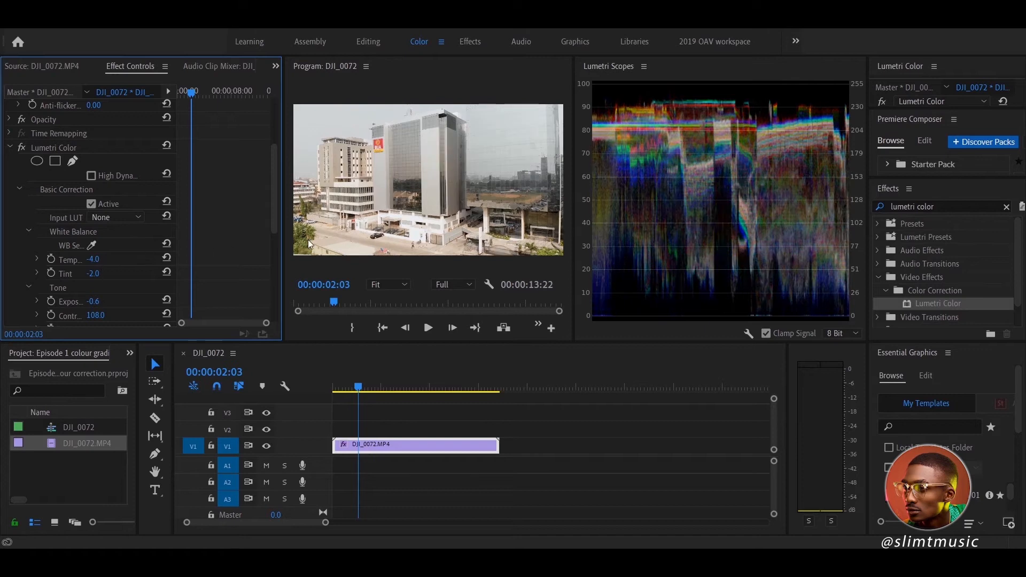
drag(284, 240, 301, 279)
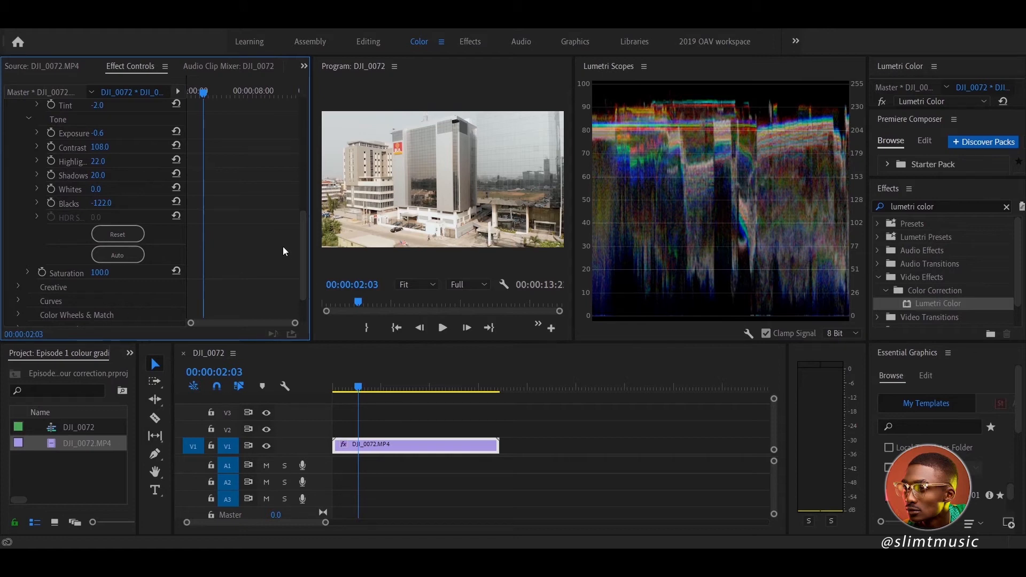
In Color Wheels & Match, shift the highlights toward blue, the shadows slightly toward green, and nudge the midtones just off centre.
drag(305, 274, 290, 331)
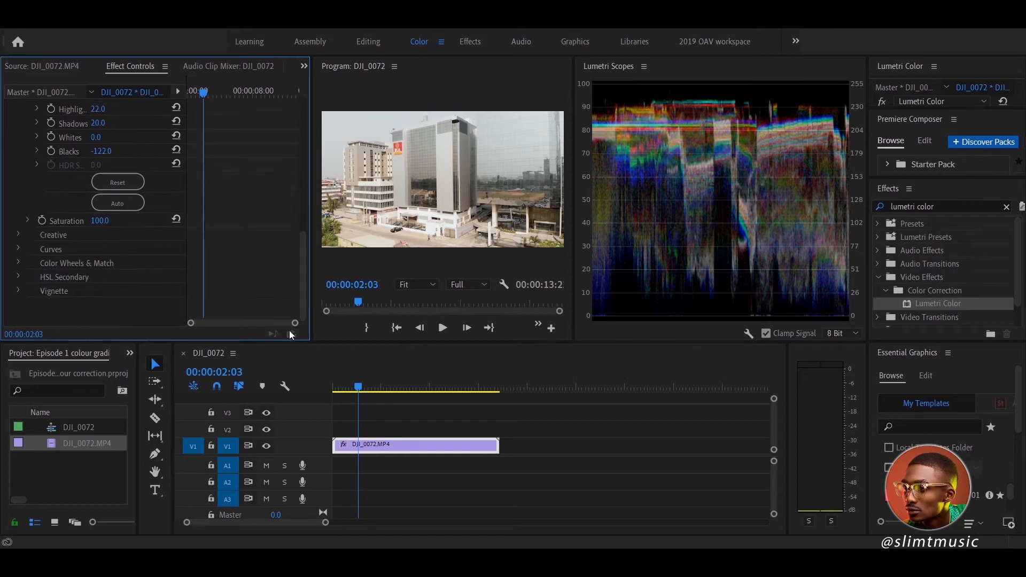
click(19, 262)
drag(303, 232, 297, 281)
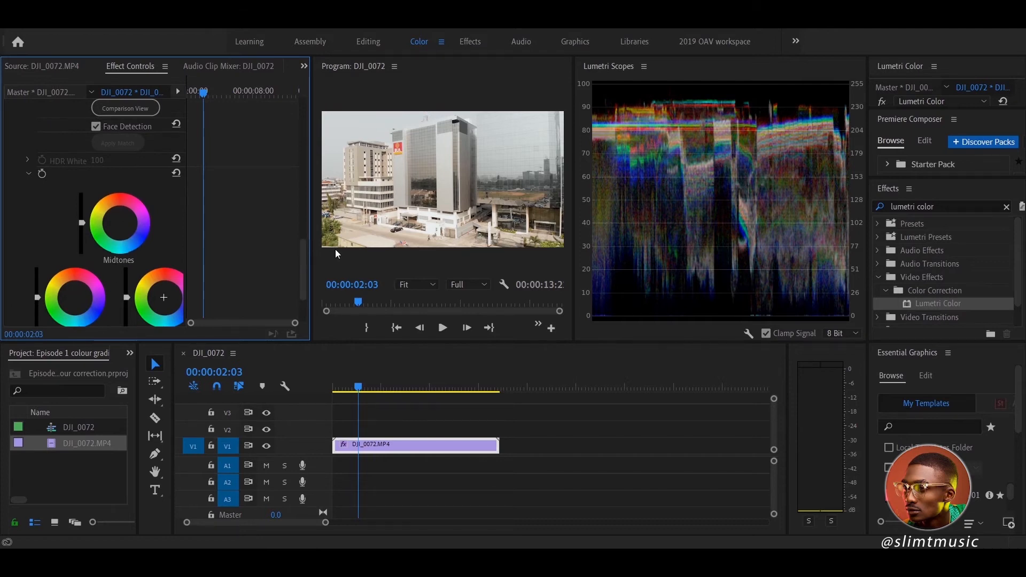
drag(306, 280, 305, 313)
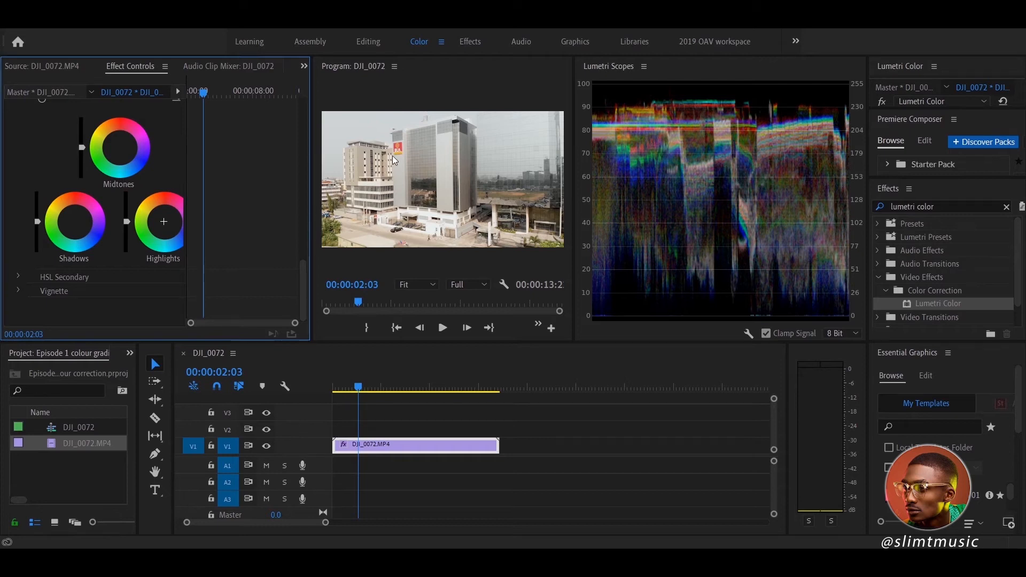
drag(119, 148, 119, 146)
drag(163, 221, 167, 226)
drag(75, 221, 70, 223)
drag(304, 284, 305, 275)
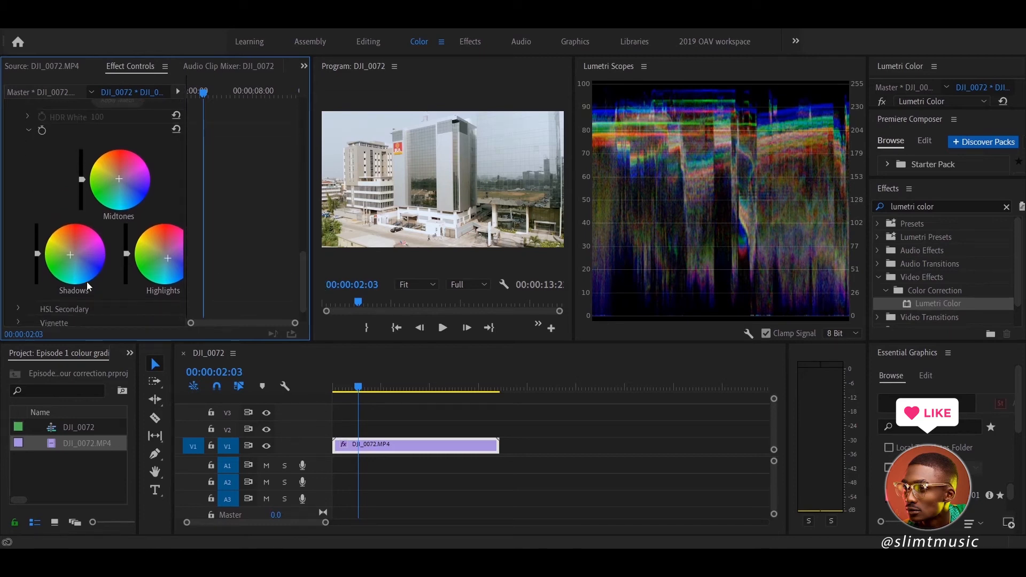
drag(72, 254, 73, 255)
mouse_move(170, 259)
mouse_down()
mouse_move(176, 265)
mouse_move(169, 256)
mouse_up()
In the Creative adjustments of Lumetri Color, set the vibrance to 36.0.
drag(311, 289, 309, 223)
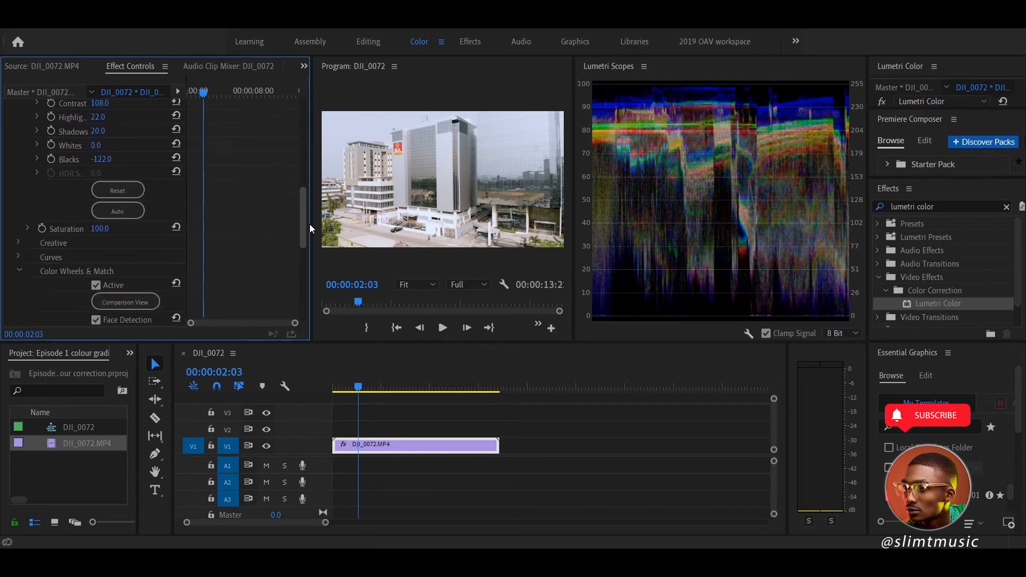
click(16, 241)
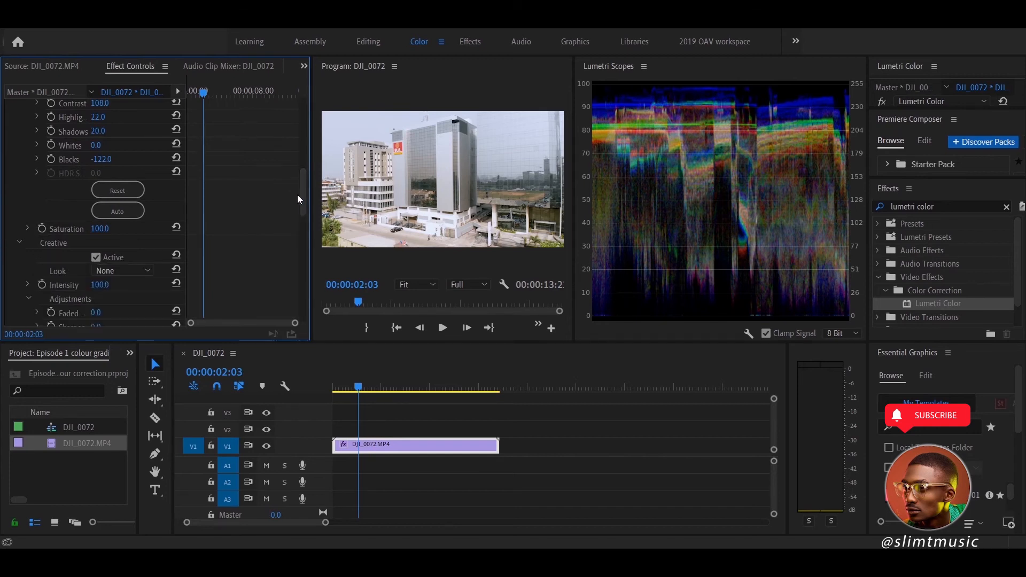
drag(302, 187, 301, 209)
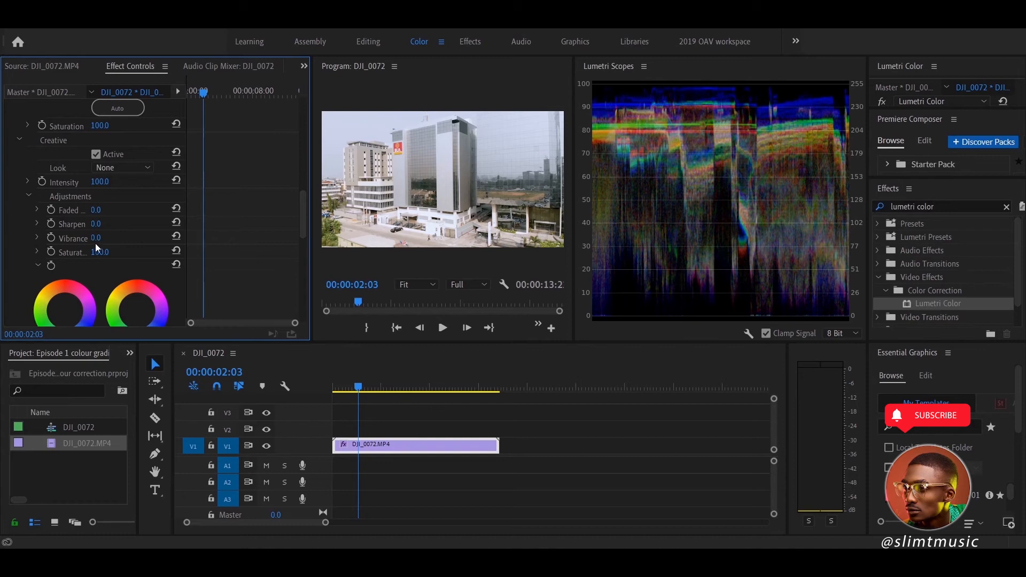
drag(96, 238, 115, 238)
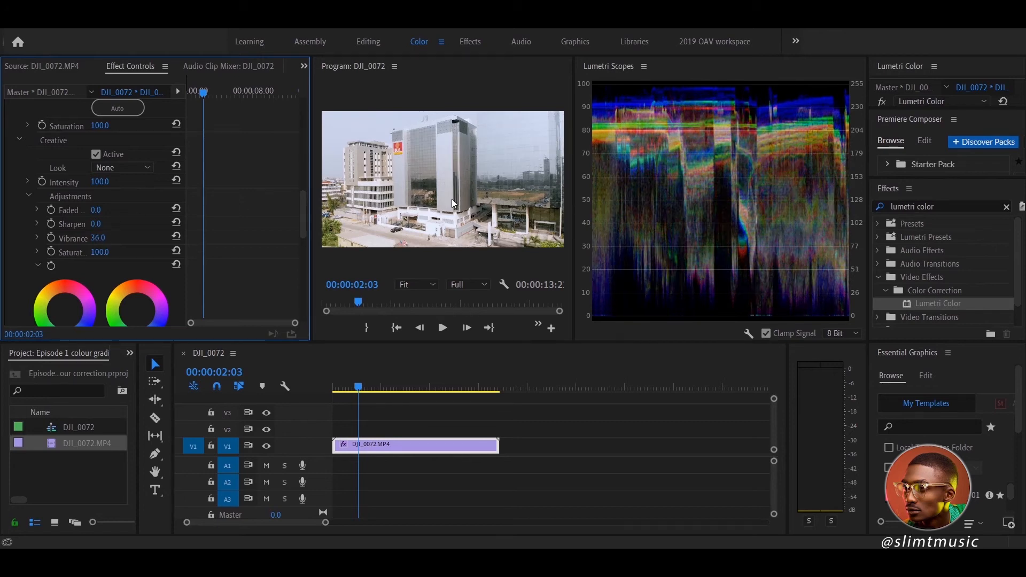
In Color Wheels & Match, nudge the highlights wheel slightly back from blue toward its centre.
drag(304, 216, 304, 275)
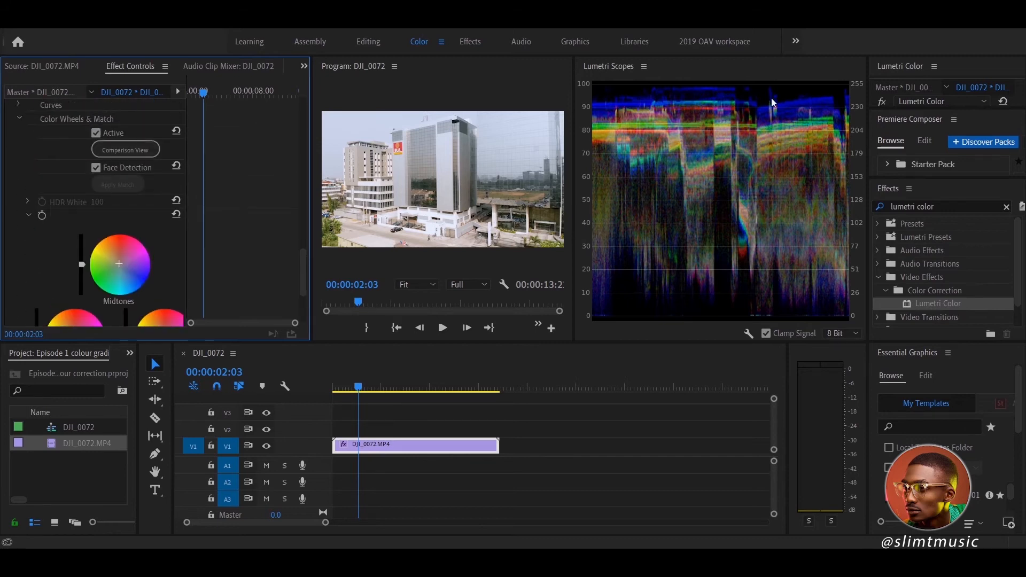
drag(307, 274, 302, 304)
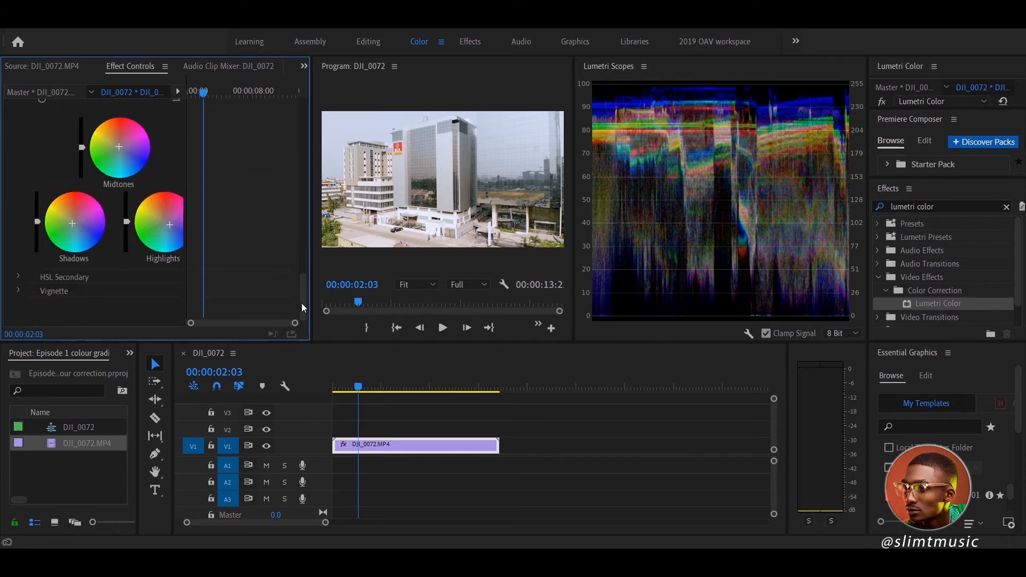
drag(171, 225, 168, 224)
Set the white balance temperature to 0.0 and inspect the frame in the maximized Program monitor.
drag(302, 289, 297, 129)
drag(103, 291, 122, 290)
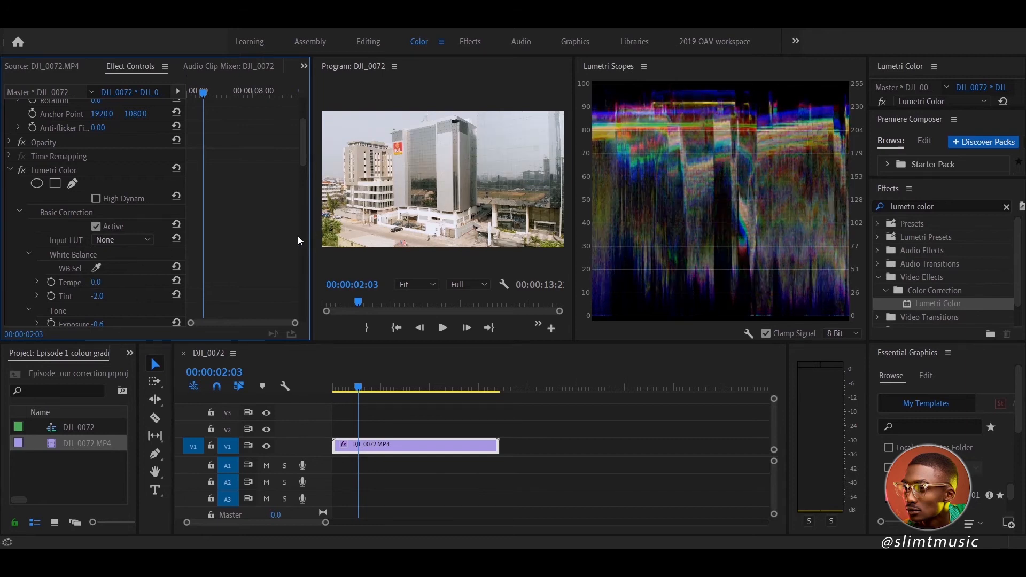
click(392, 177)
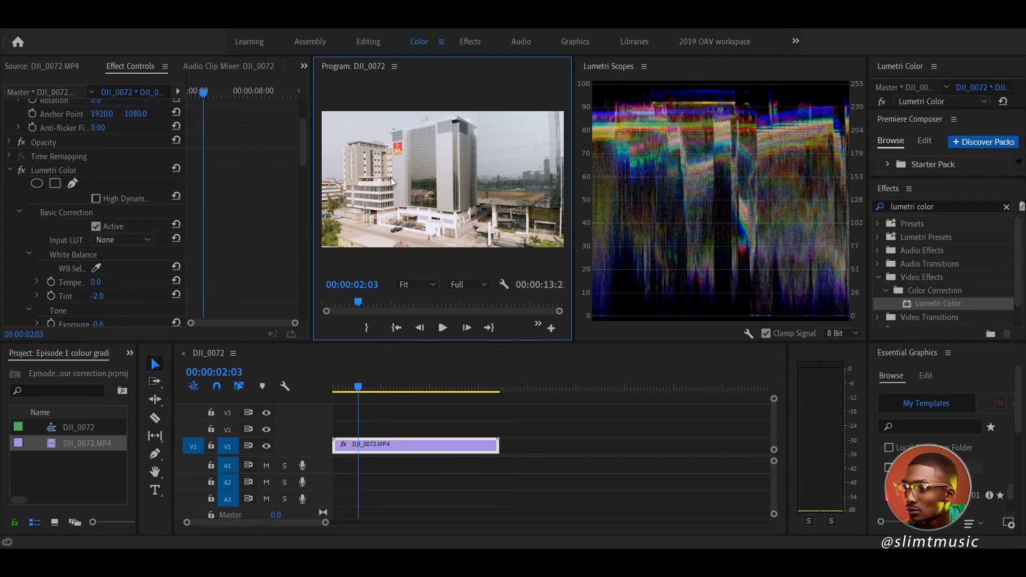
key(grave)
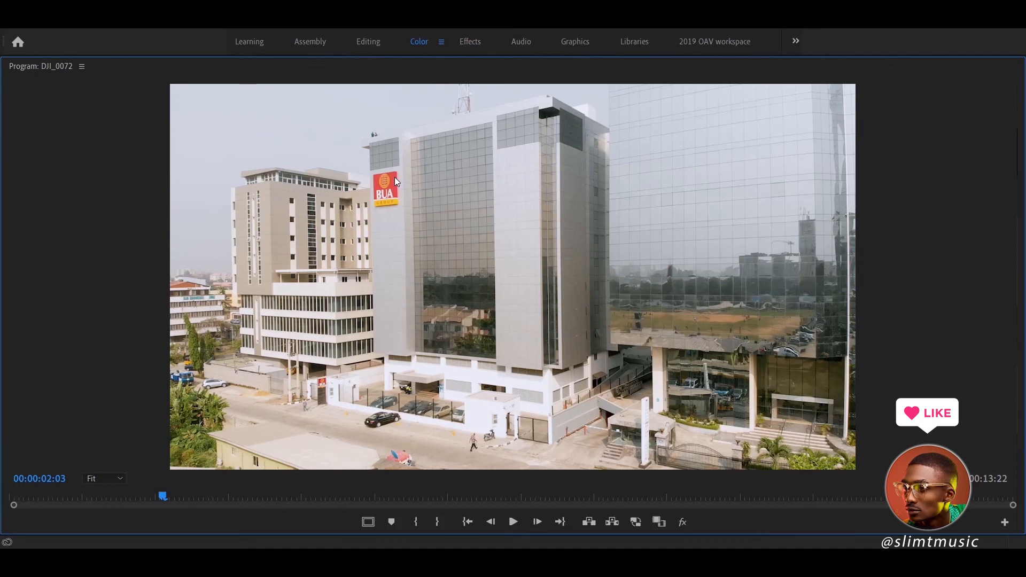
key(grave)
key(grave)
key(grave)
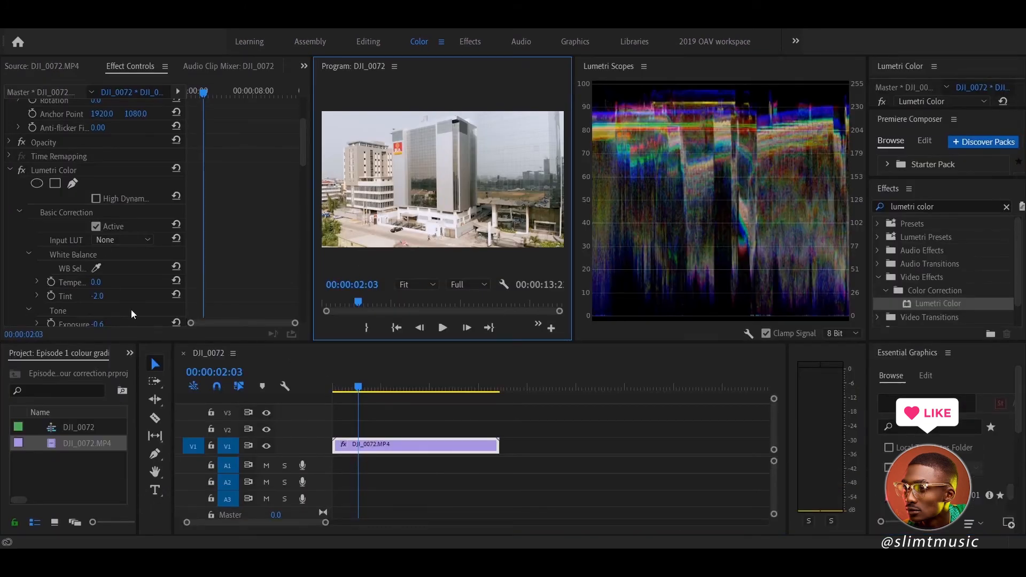
Check the frame in the enlarged Program monitor and set the Basic Correction exposure to -0.5.
drag(303, 152, 300, 165)
mouse_move(105, 269)
mouse_down()
mouse_move(87, 269)
mouse_move(105, 269)
mouse_up()
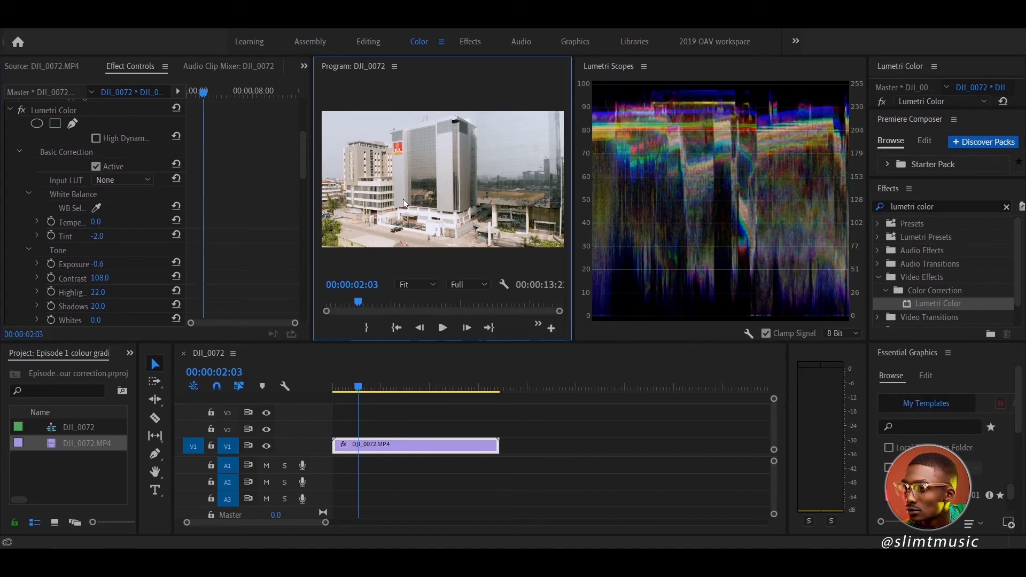
key(grave)
key(grave)
click(98, 265)
click(122, 262)
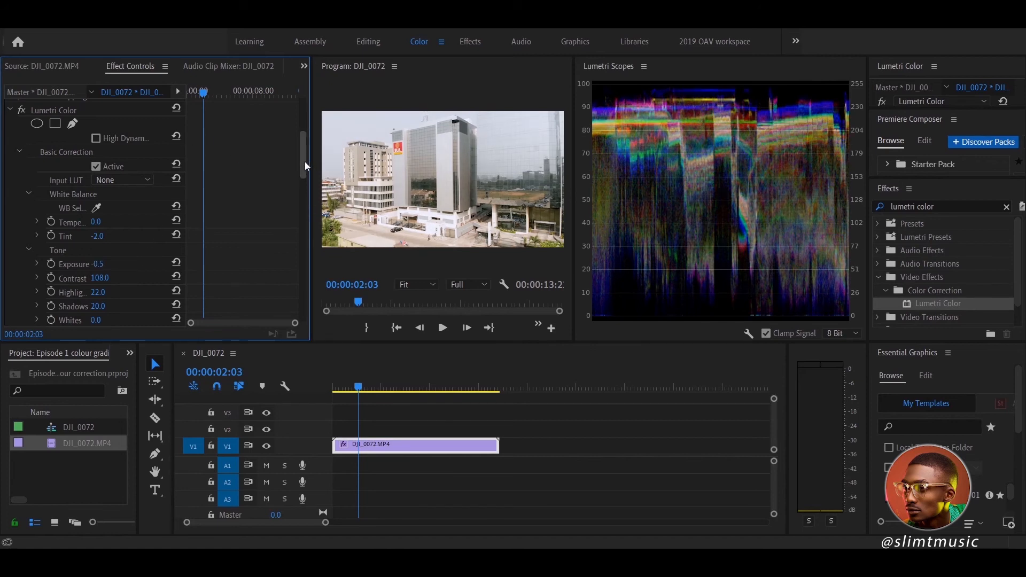
Set the Basic Correction highlights to -38.0 and inspect the result in the maximized Program monitor.
scroll(304, 161, down, 3)
drag(98, 197, 66, 198)
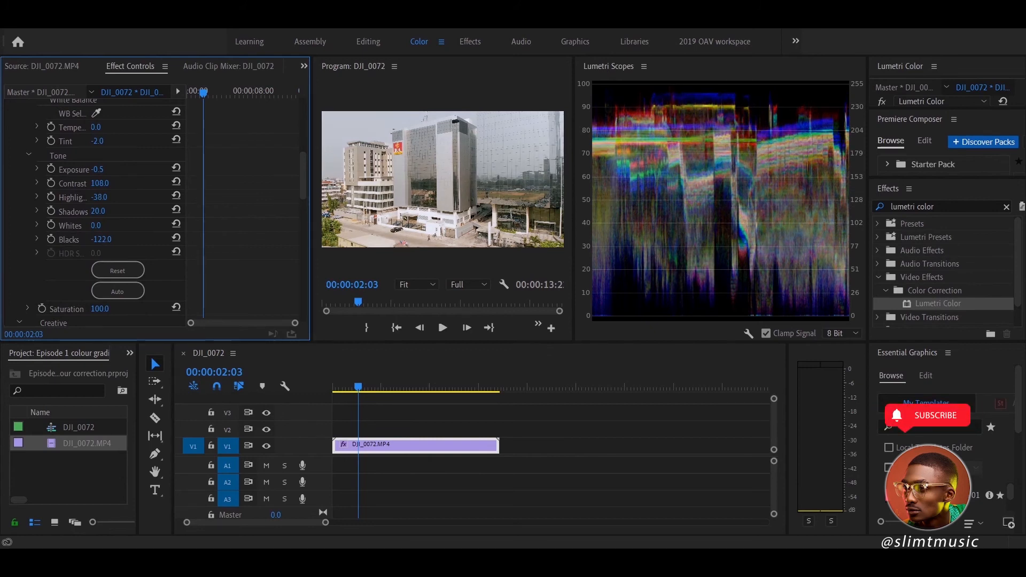
click(387, 165)
key(grave)
key(grave)
key(grave)
key(grave)
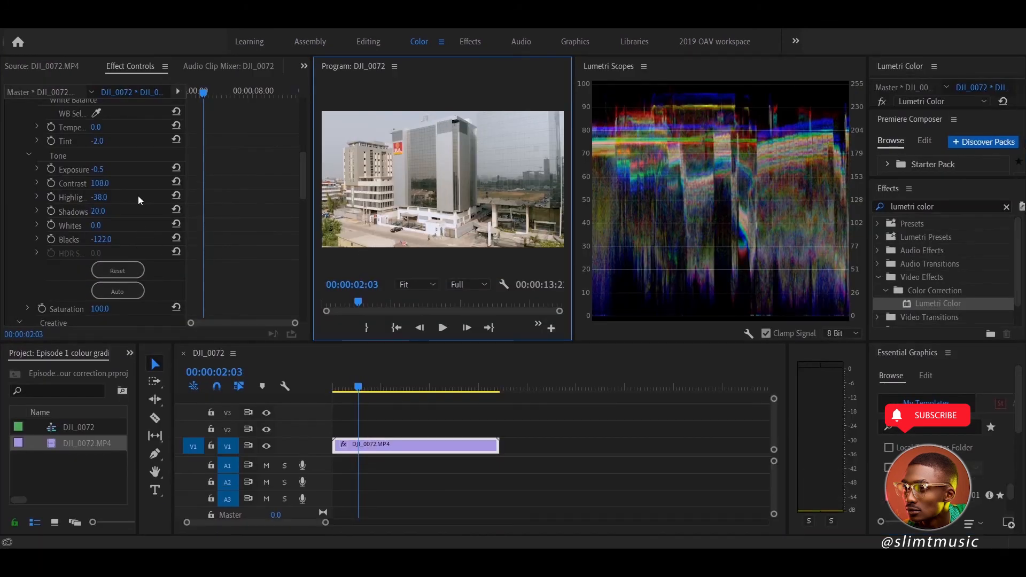
Set the highlights to -28.0 and the contrast to 105.0, and review the frame in the maximized Program monitor.
drag(104, 196, 102, 187)
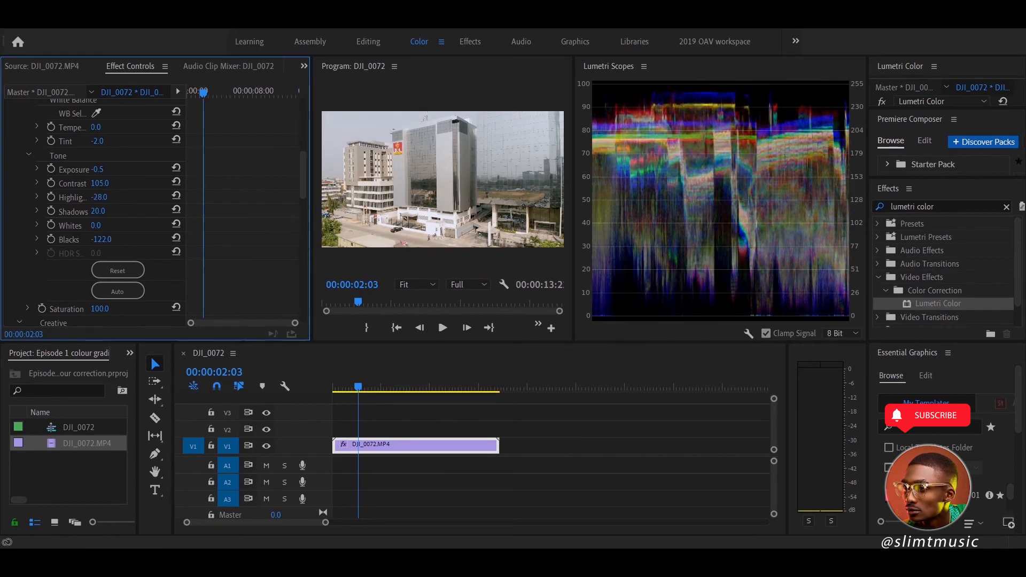
click(434, 189)
key(grave)
key(grave)
key(grave)
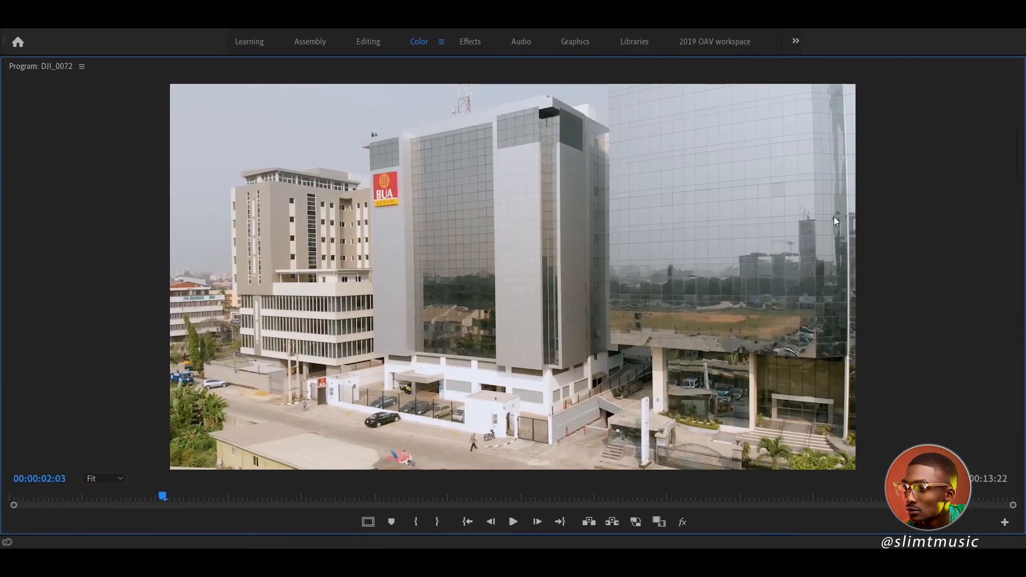
key(grave)
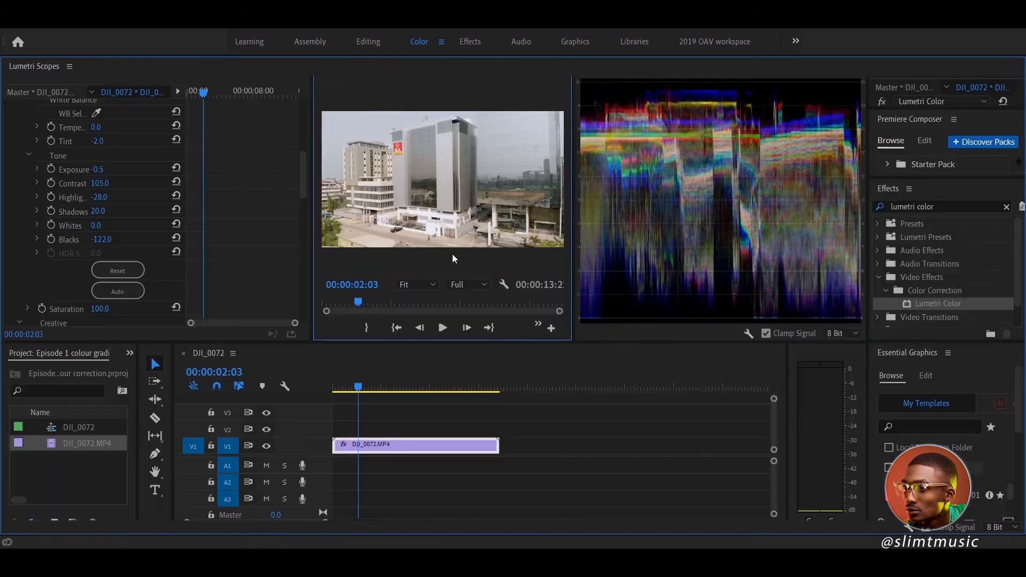
Play the clip in the maximized Program monitor, muting and restoring the effects to compare the grade with the original footage.
key(grave)
key(space)
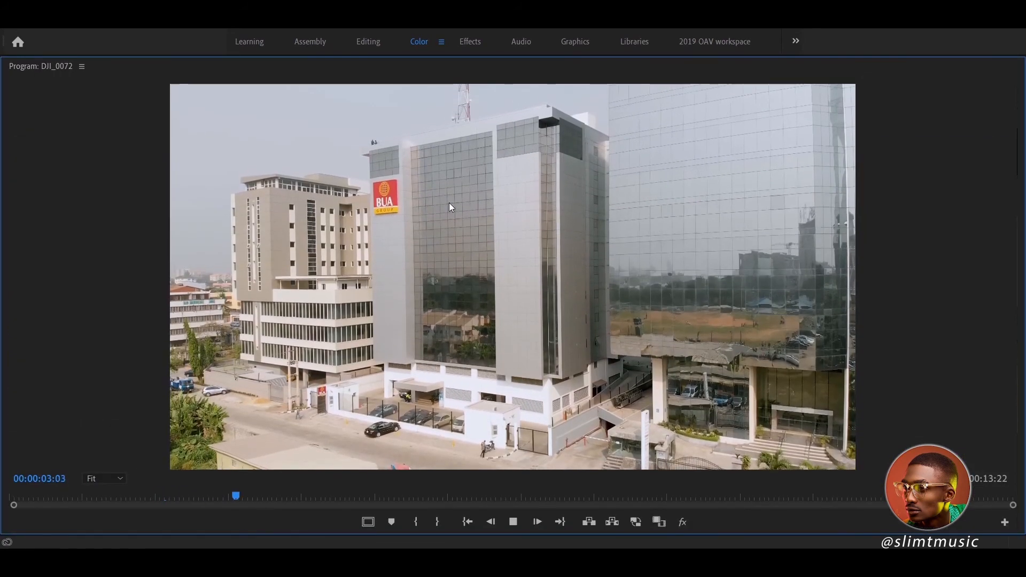
key(space)
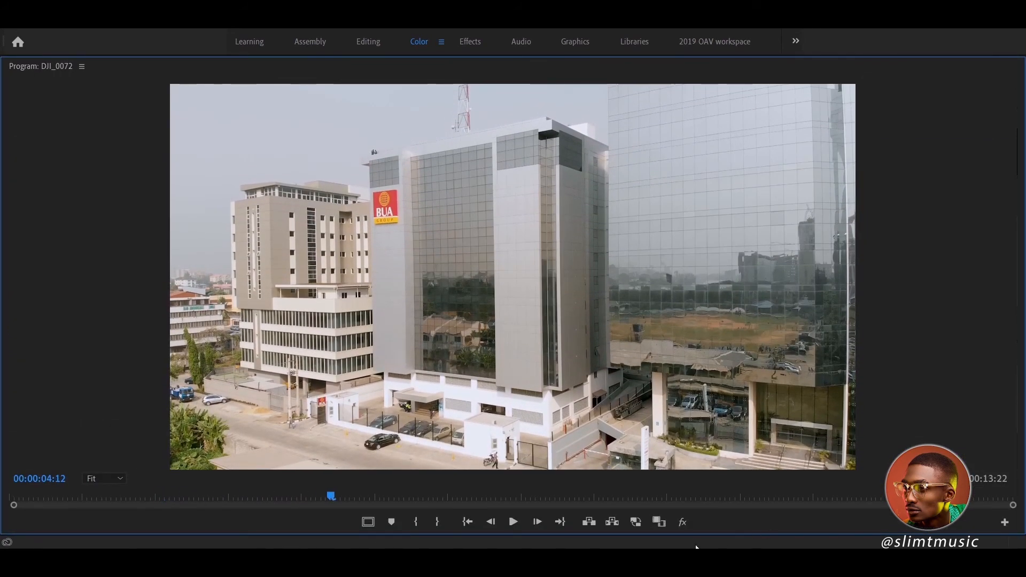
click(683, 526)
key(space)
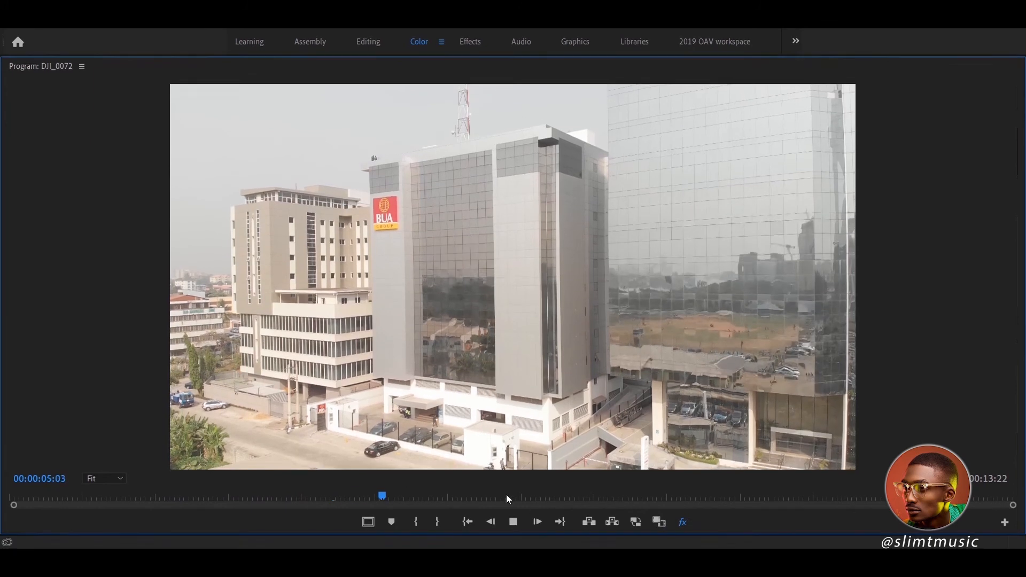
click(682, 523)
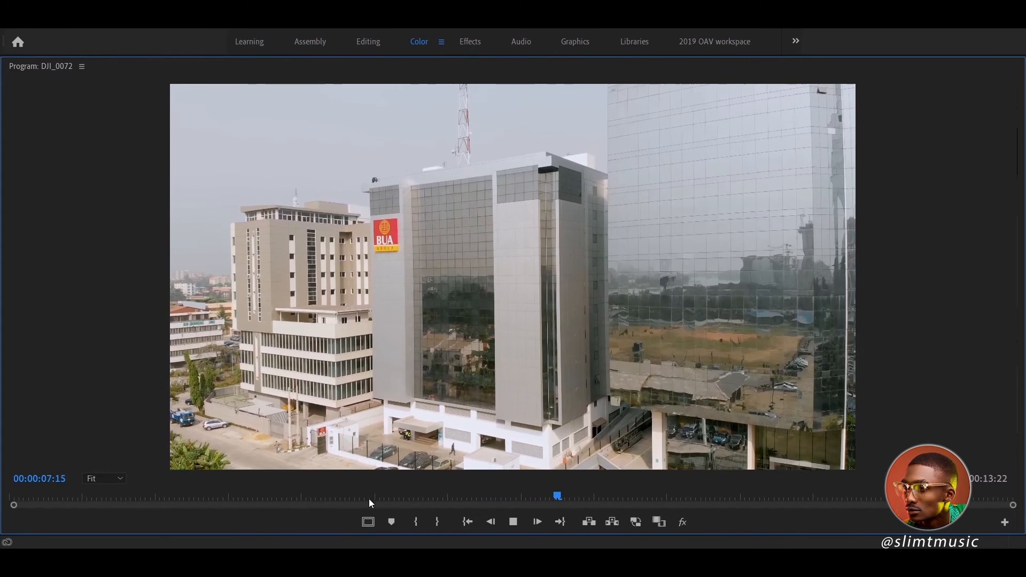
Play the graded clip again from near its beginning in the enlarged Program monitor, and stop playback.
click(105, 496)
drag(105, 496, 40, 501)
key(space)
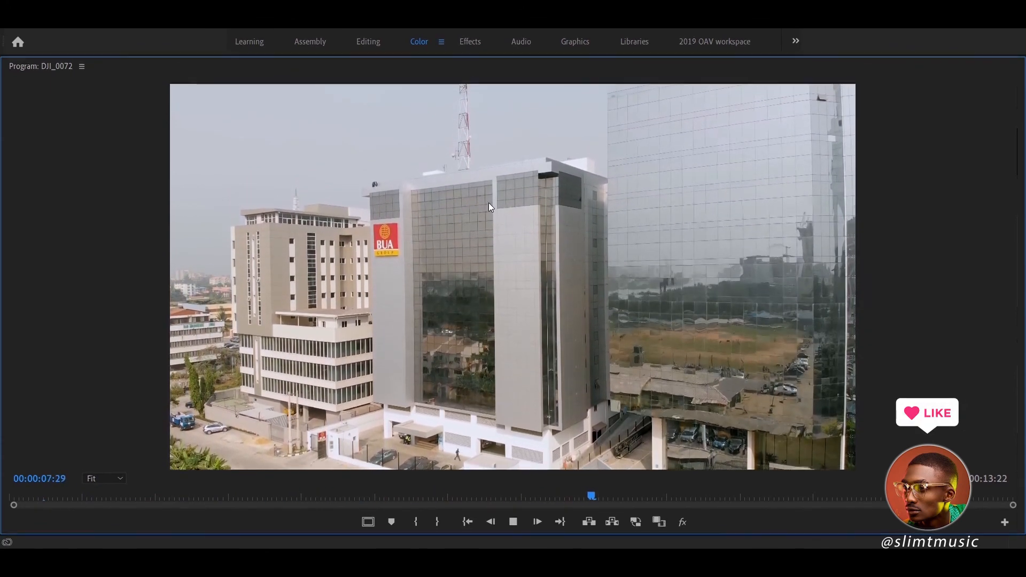
key(space)
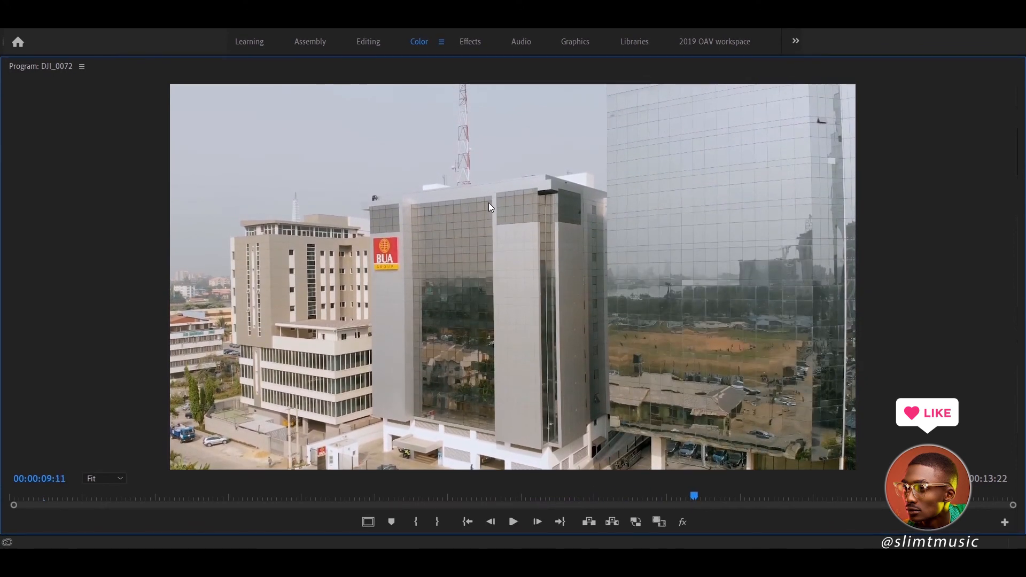